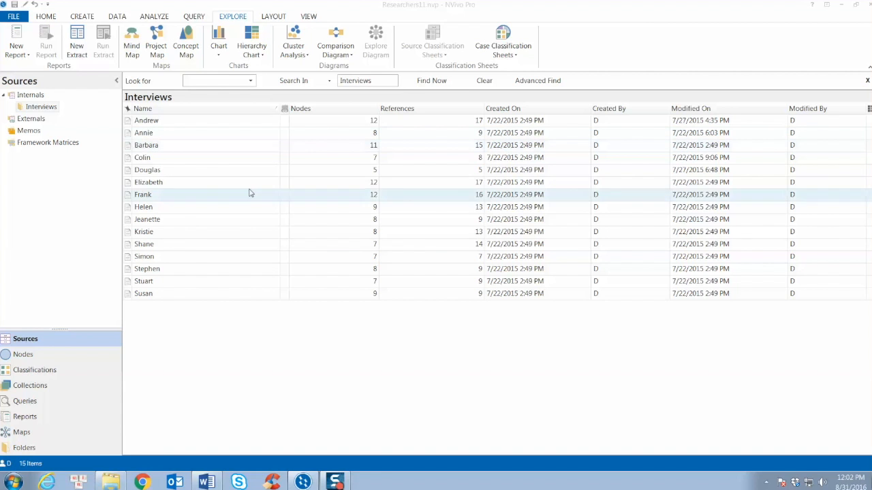
View the project's case classifications, including Person, and return to the interview sources.
click(43, 372)
click(62, 109)
click(143, 122)
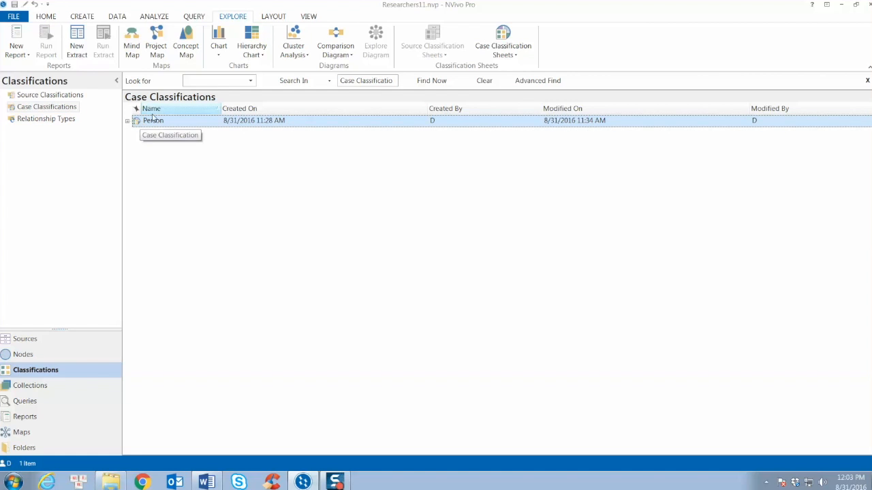
click(27, 339)
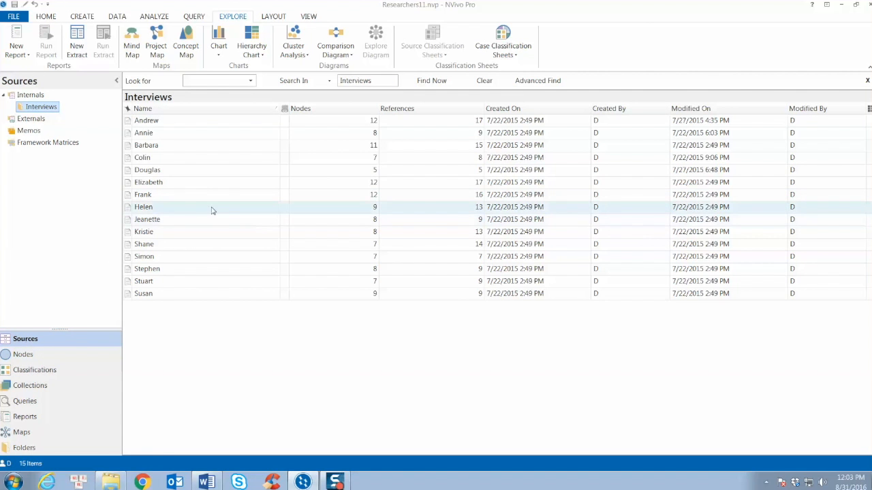
Start a new matrix coding query and keep Selected Items as the way of defining its rows.
click(194, 17)
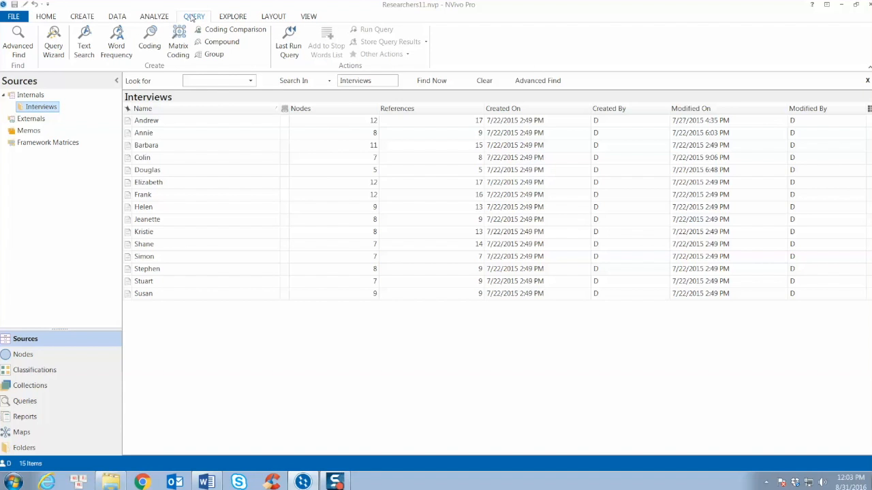
click(178, 49)
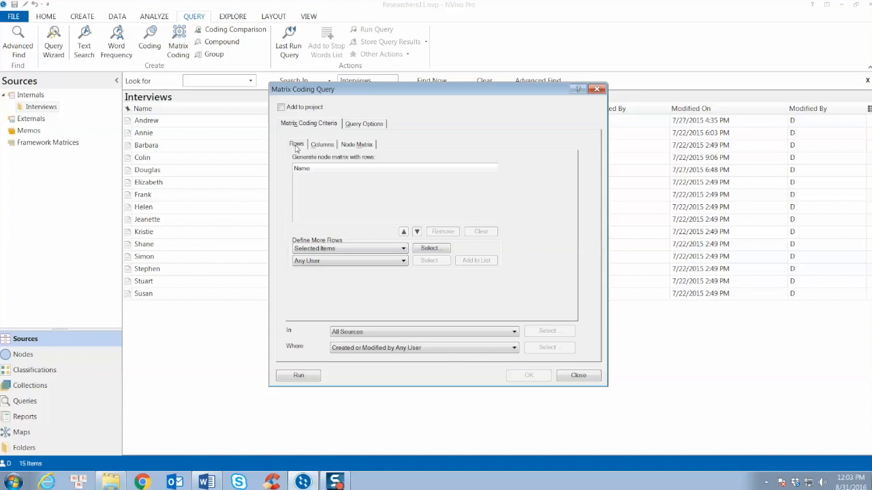
click(403, 249)
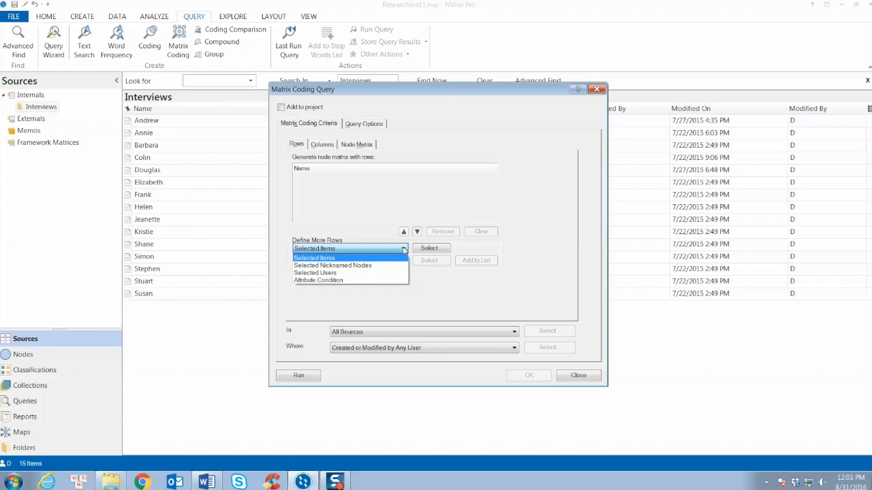
click(404, 249)
Add the negative and positive nodes under "attitude toward being a researcher" as the rows of the matrix.
click(421, 249)
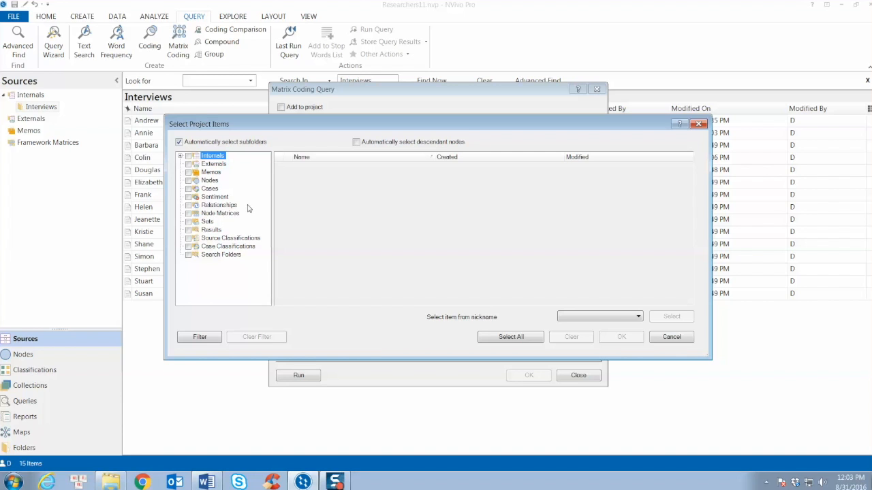
click(210, 181)
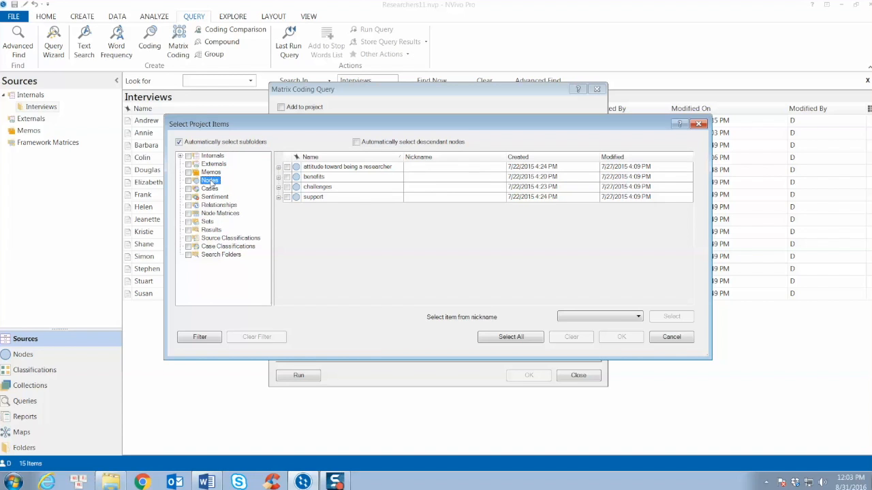
click(278, 166)
click(296, 180)
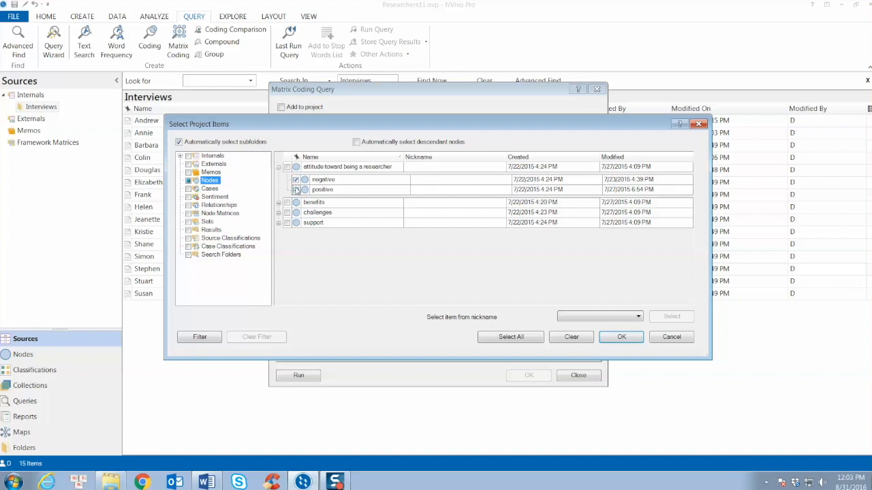
click(296, 190)
click(621, 338)
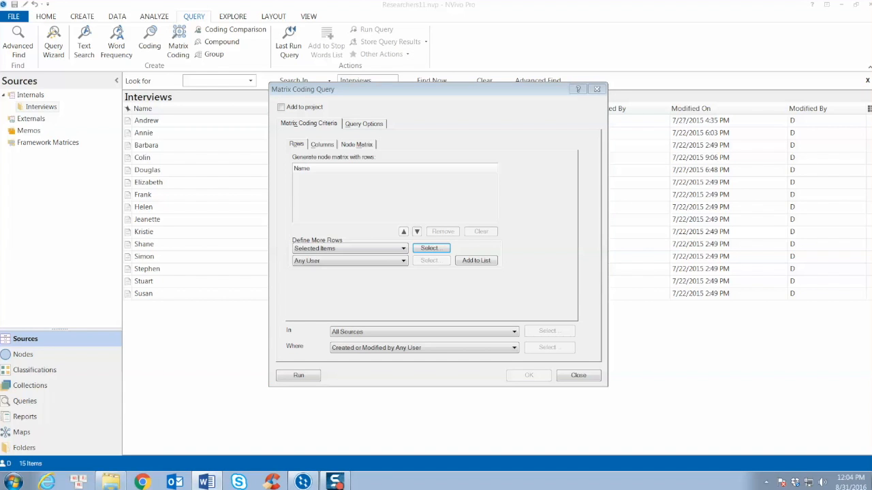
click(527, 266)
click(490, 261)
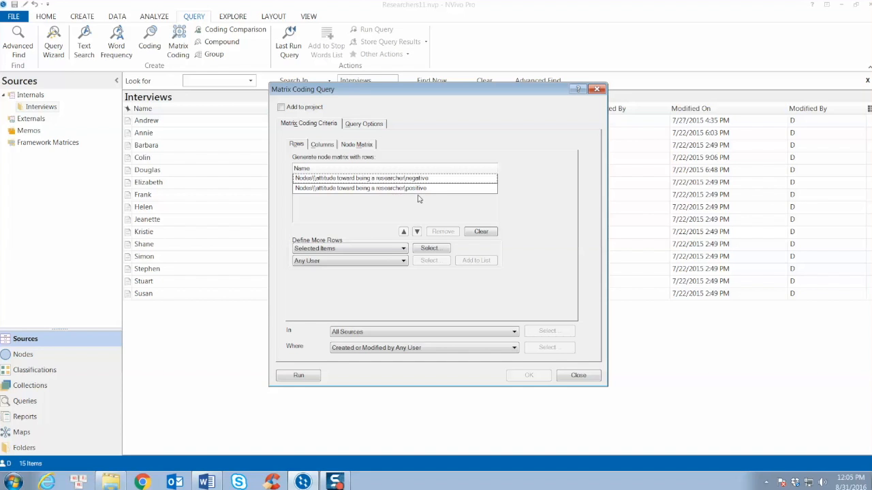
Add the male and female values of the Person classification's Gender attribute as matrix columns and run the query.
click(324, 145)
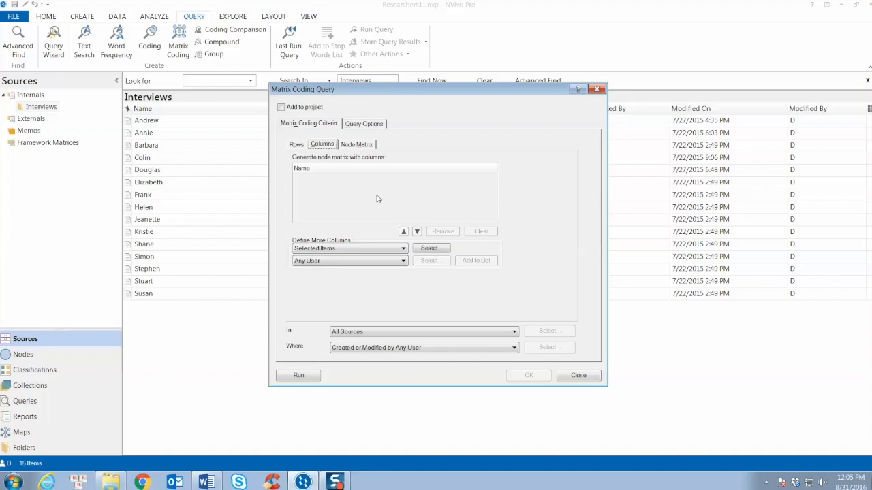
click(430, 249)
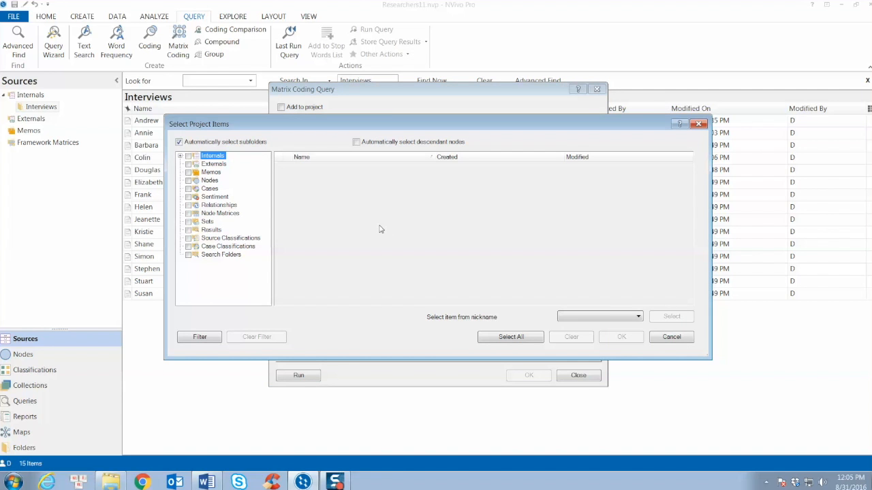
click(232, 247)
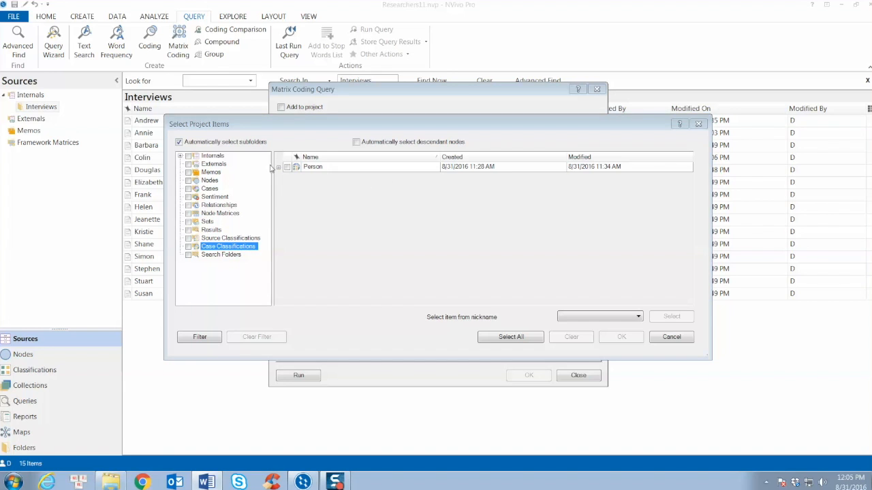
click(278, 167)
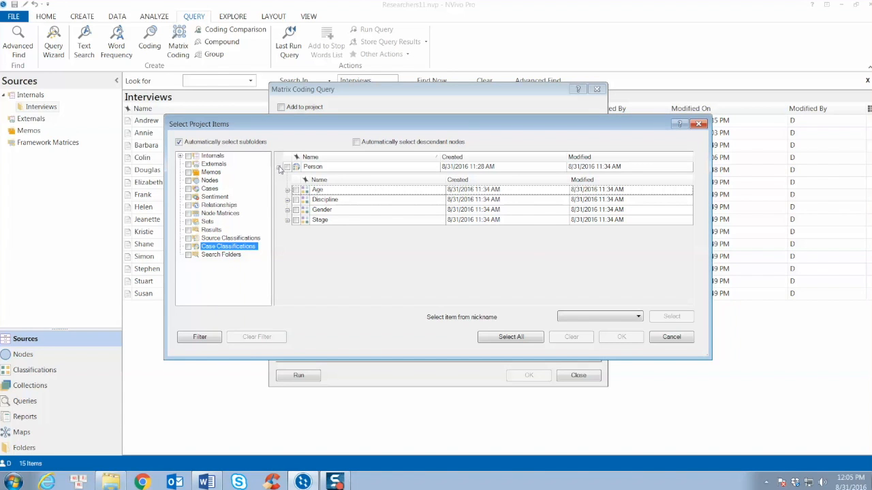
click(288, 210)
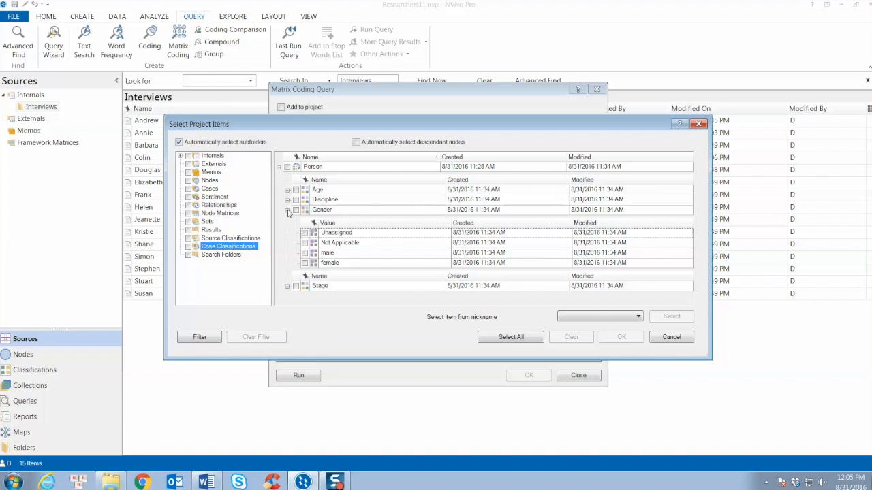
click(305, 253)
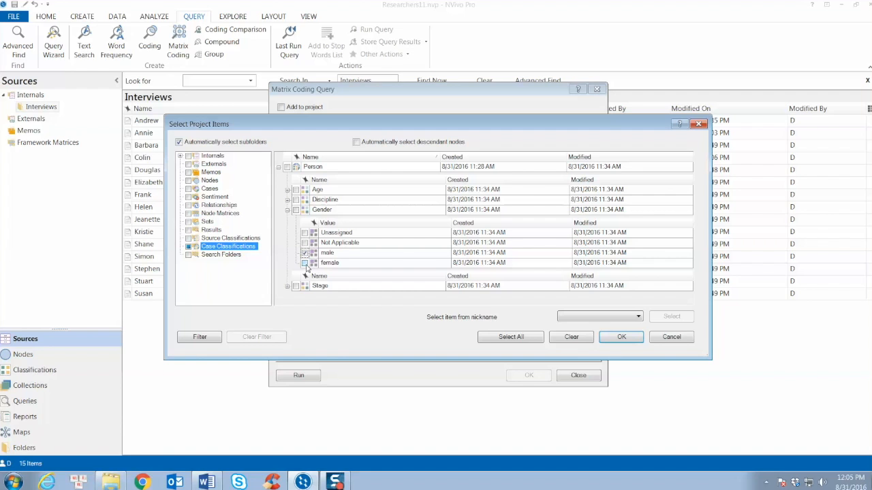
click(304, 263)
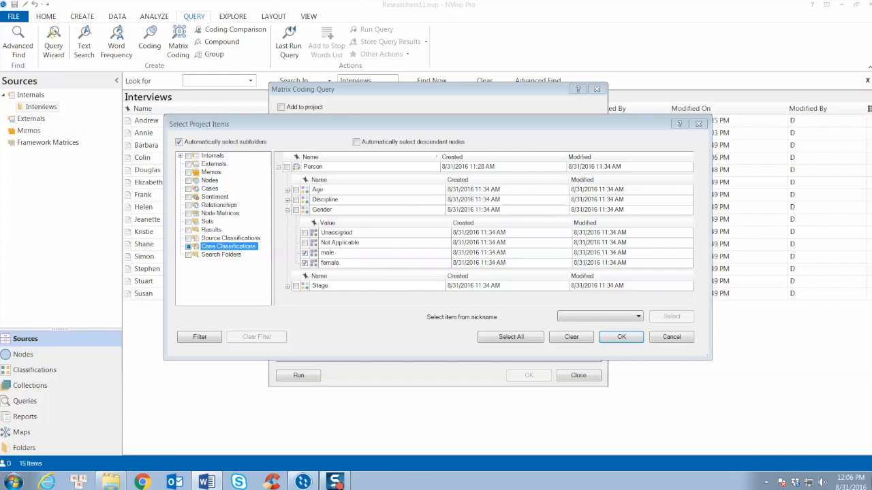
click(620, 337)
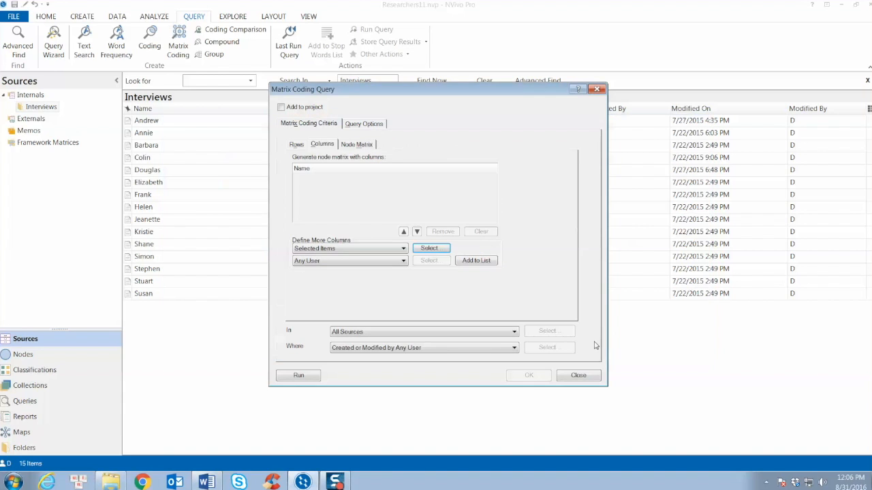
click(473, 262)
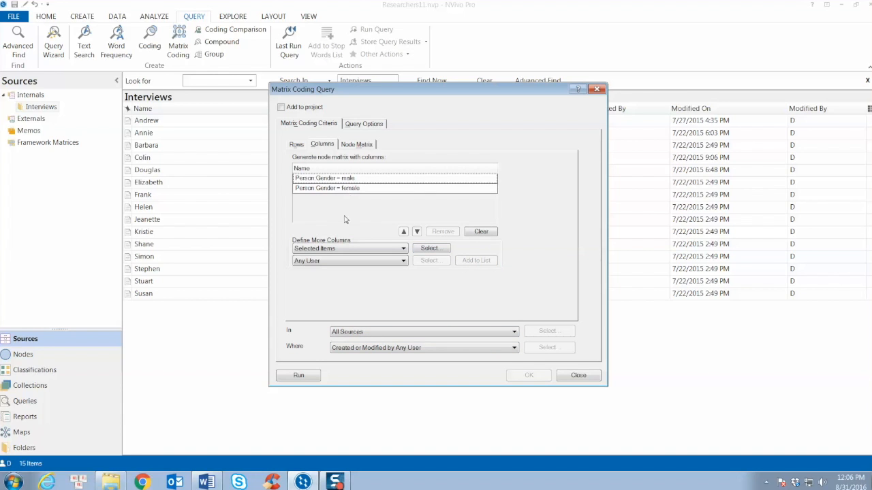
click(299, 376)
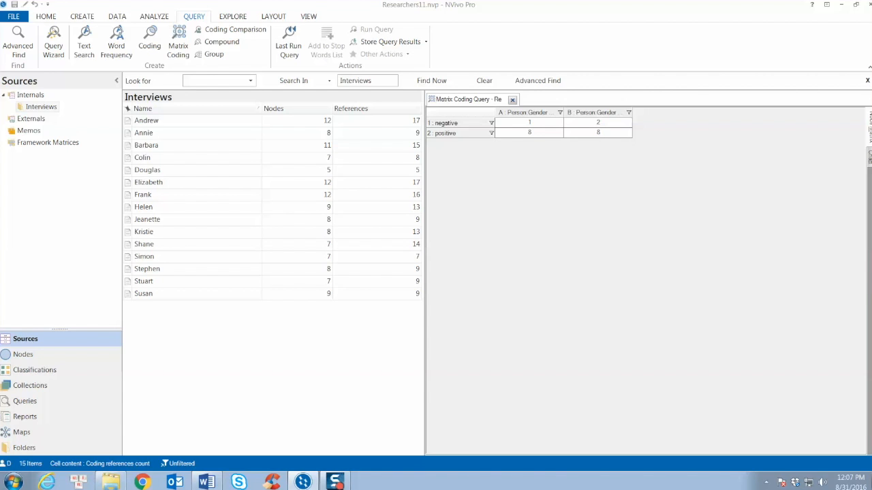
Display the query results as a chart, check the male positive bar, and tilt the 3D view slightly.
key(alt+Tab)
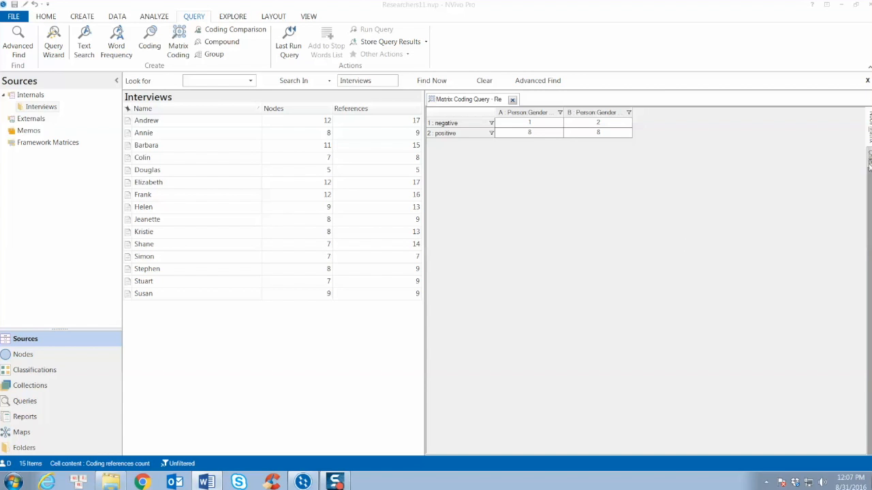
click(869, 157)
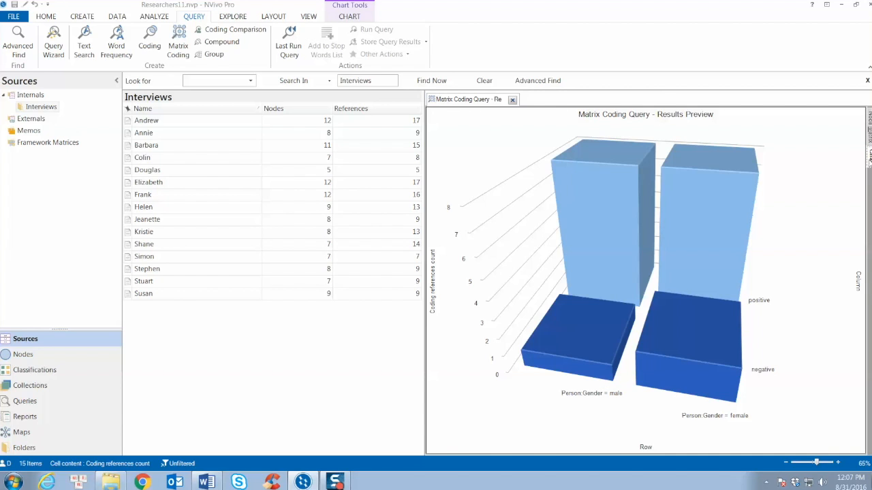
mouse_move(579, 164)
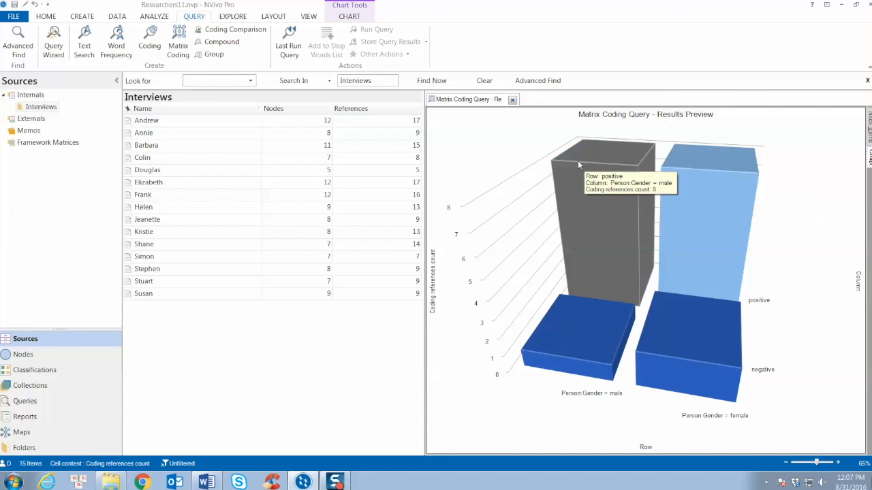
mouse_move(579, 164)
mouse_down()
mouse_move(667, 181)
mouse_move(649, 169)
mouse_move(613, 171)
mouse_move(605, 181)
mouse_move(579, 169)
mouse_up()
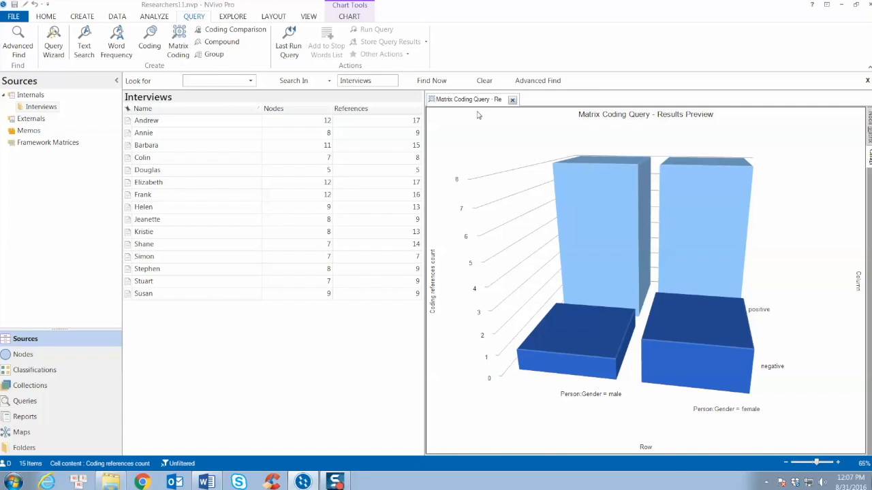
Try stacked, 3D and grouped column types for the results chart and finish with the 2D stacked column chart.
click(349, 17)
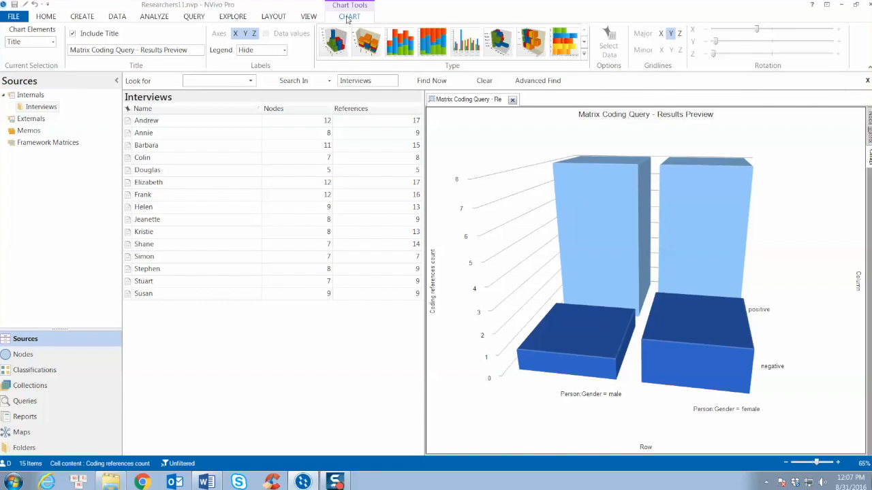
key(alt+Tab)
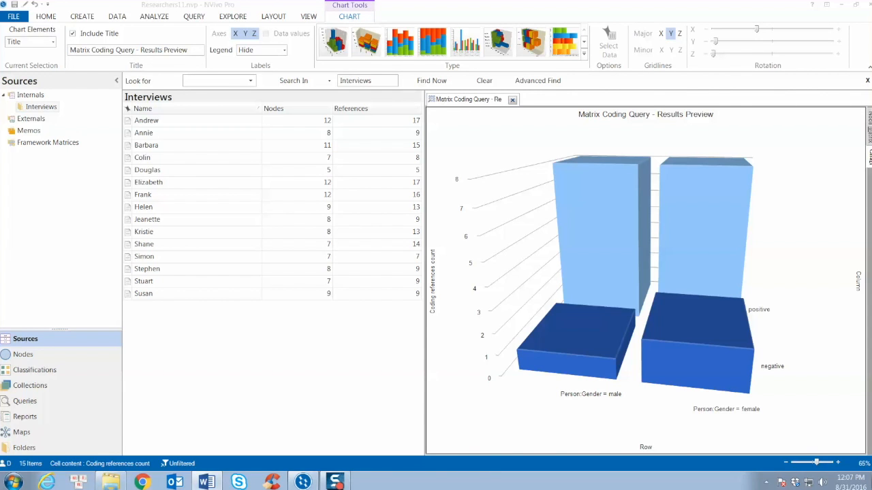
click(405, 52)
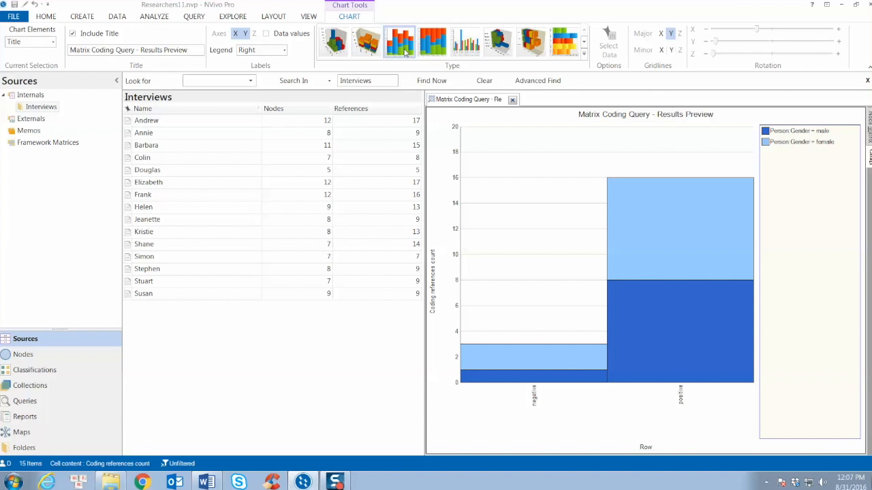
click(372, 46)
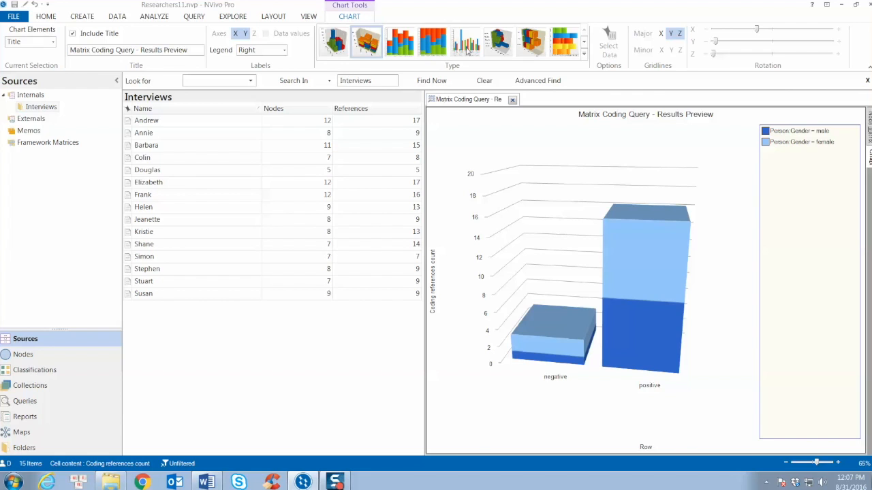
click(467, 51)
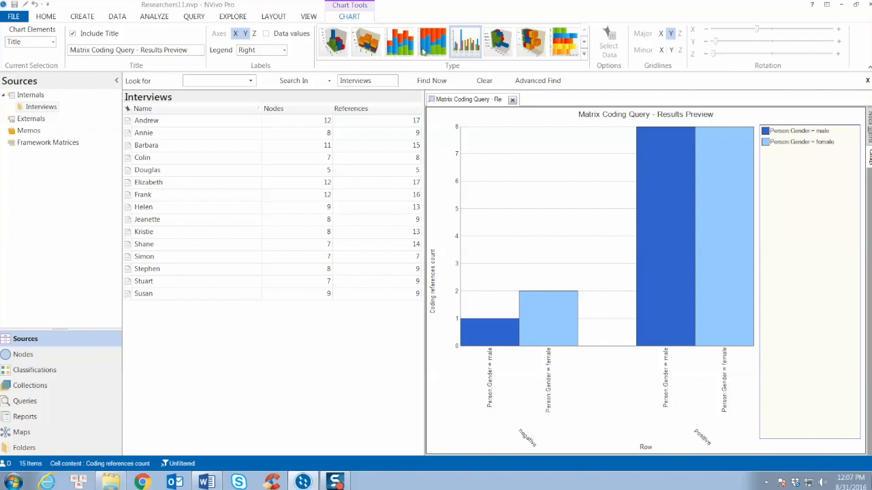
click(339, 49)
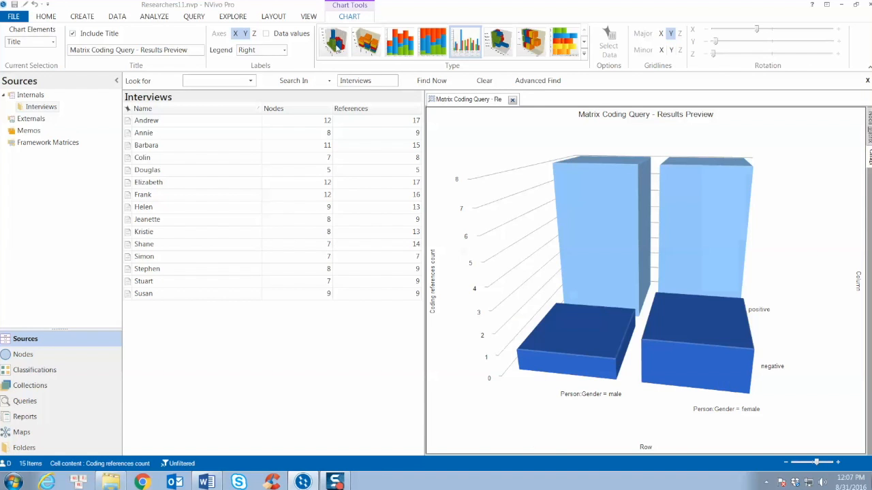
click(441, 48)
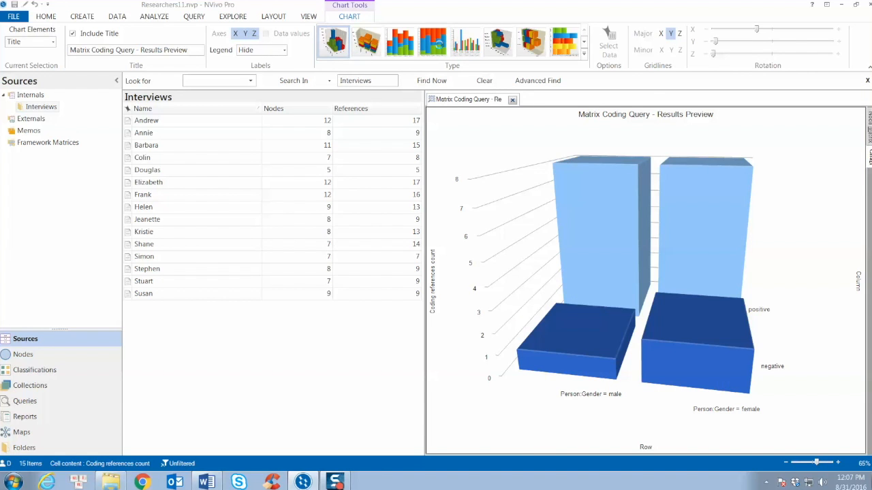
click(407, 45)
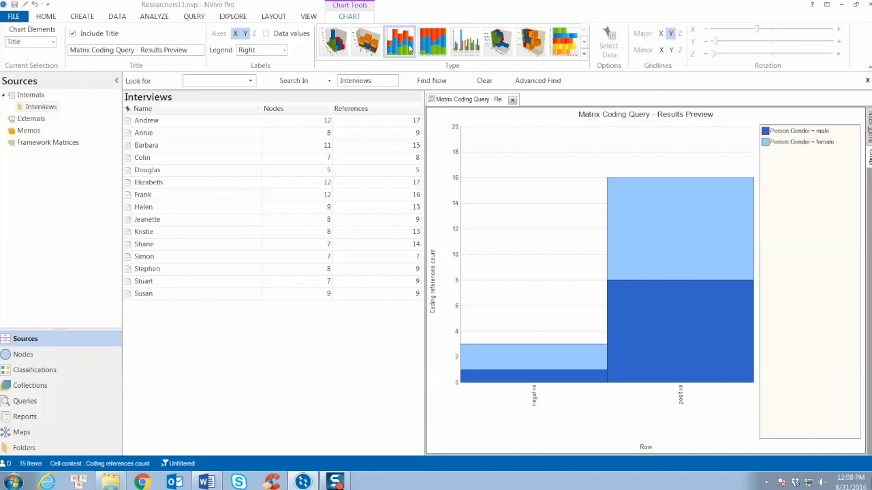
Review the export options available for the results chart and for the node matrix, without exporting anything.
right_click(574, 224)
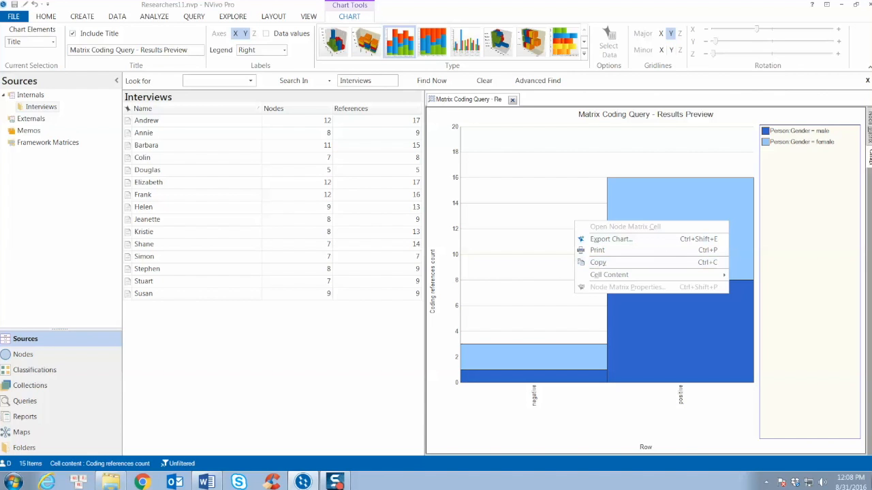
click(869, 129)
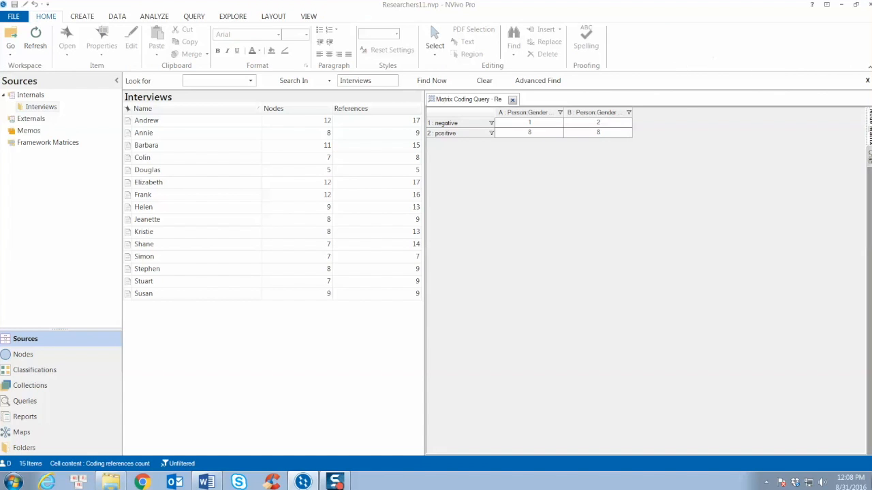
right_click(589, 127)
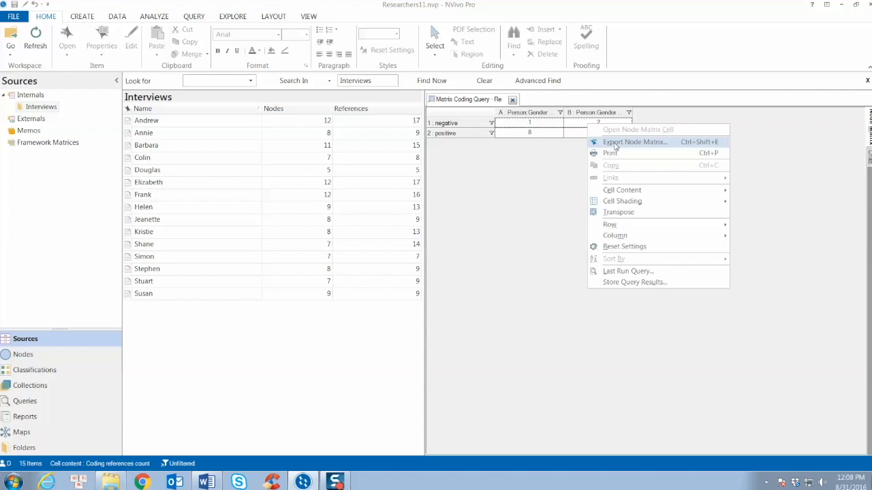
click(534, 177)
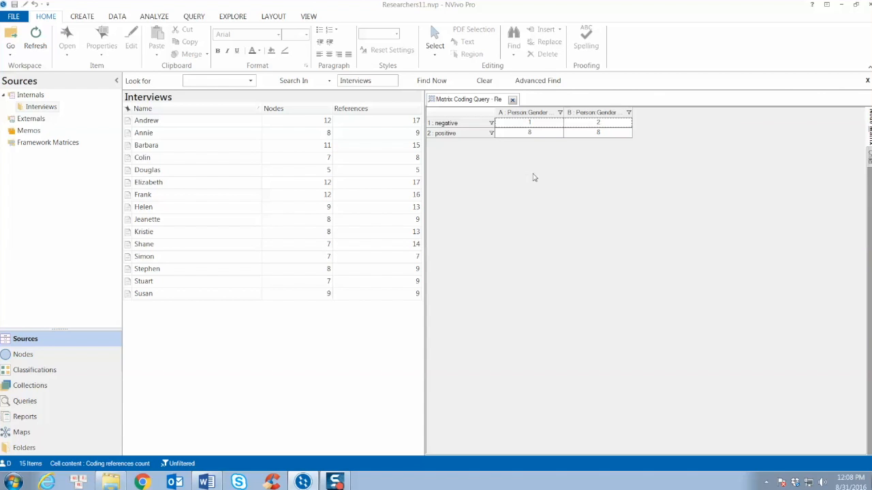
Store the query results as a new node matrix named "attitude vs gender" in the Results folder.
click(193, 16)
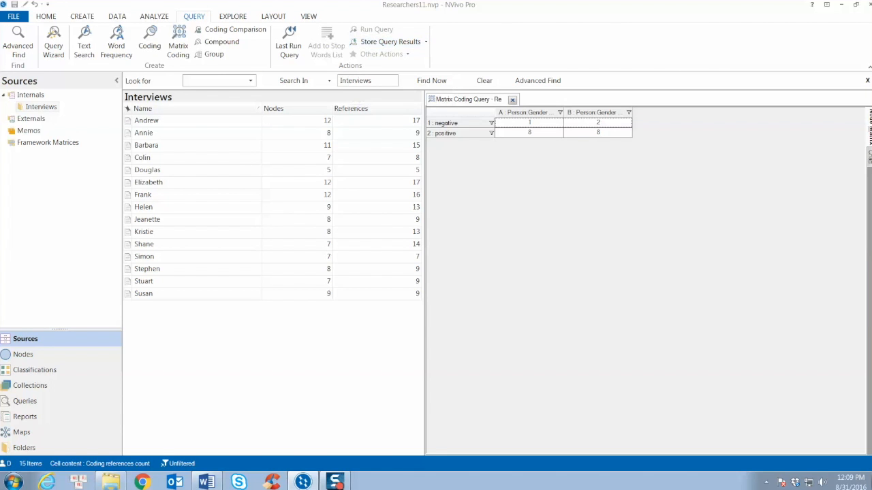
click(420, 42)
click(394, 54)
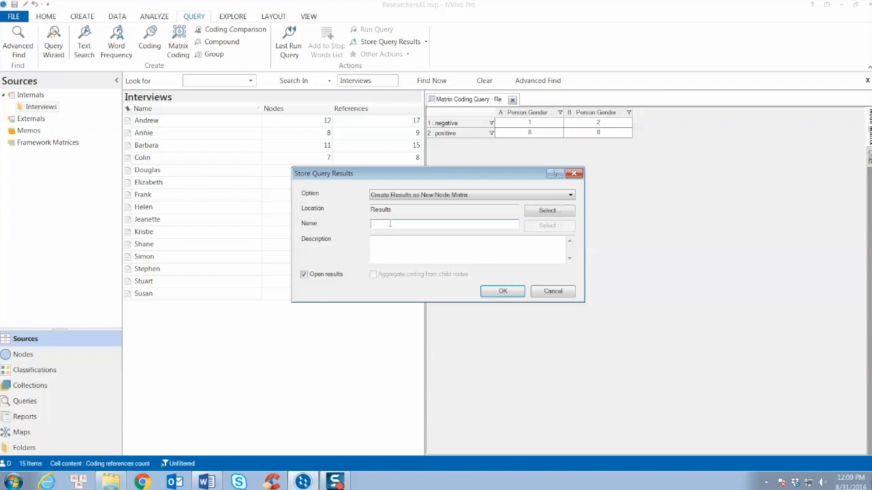
text(attitude vs gender)
click(492, 292)
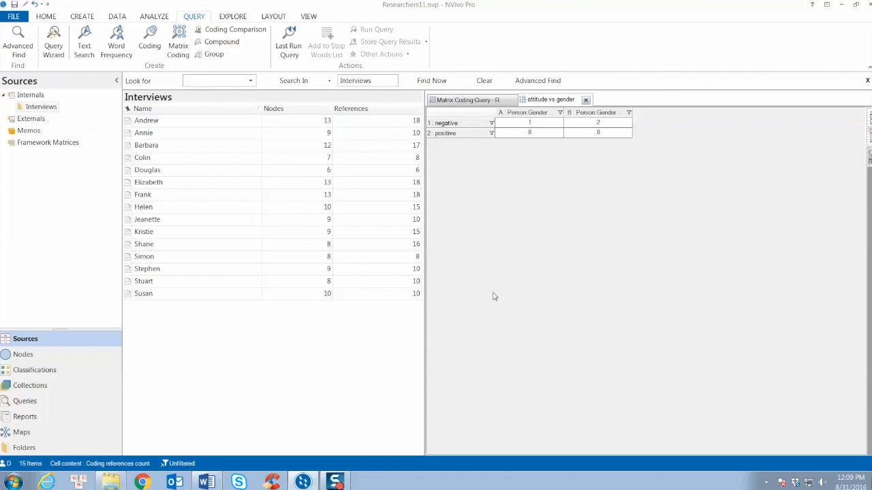
Locate the stored "attitude vs gender" matrix in the query results, and find the Results folder in the full folder list.
click(34, 401)
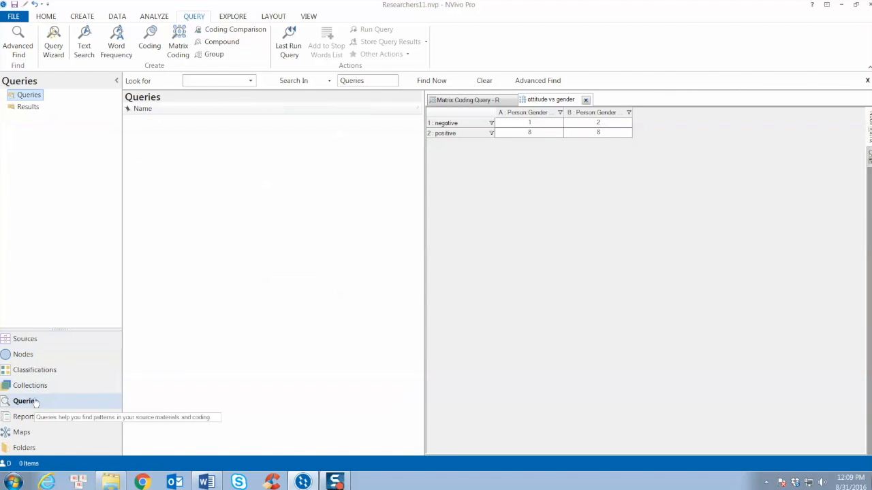
click(24, 109)
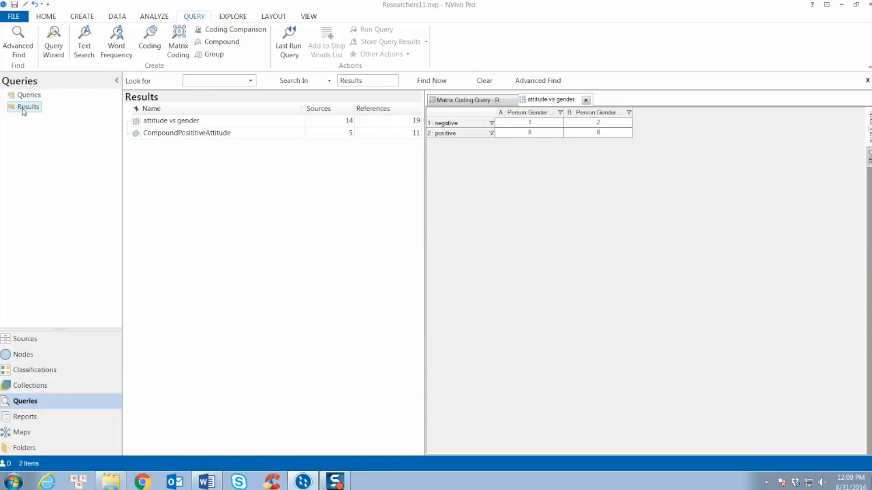
click(178, 125)
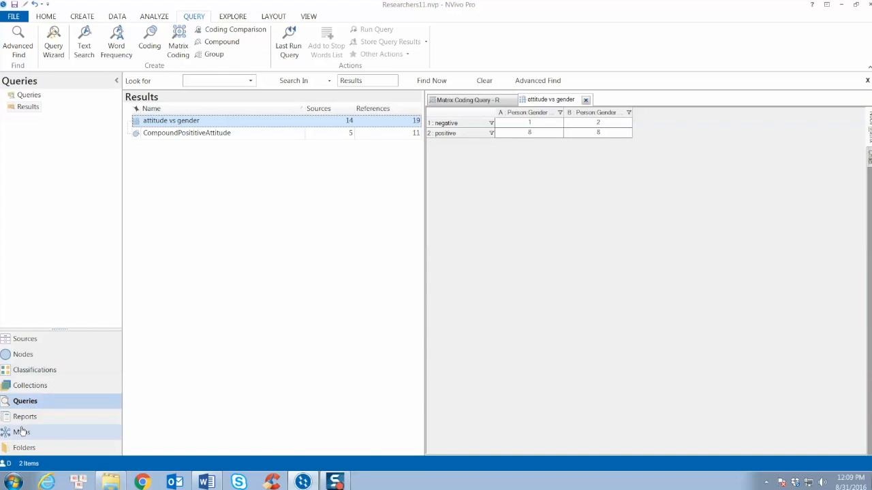
click(25, 448)
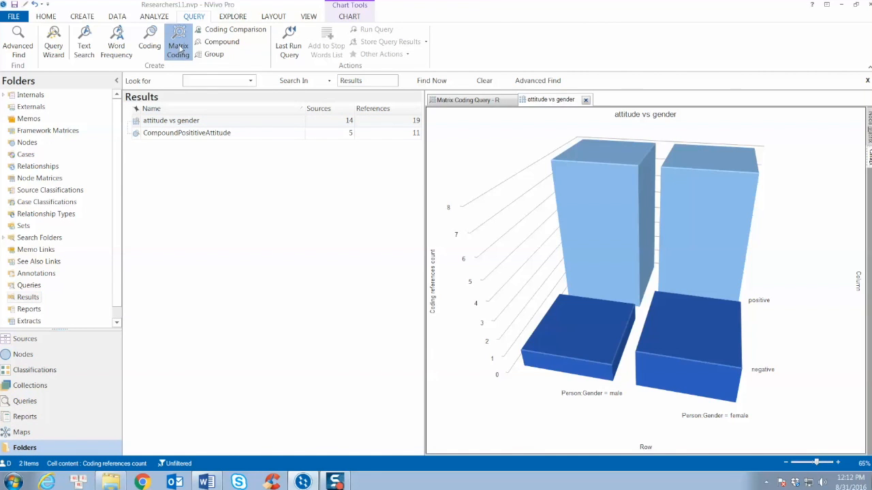
Start a new matrix coding query and add the time requirements and work pressure nodes under "challenges" as its rows.
click(179, 44)
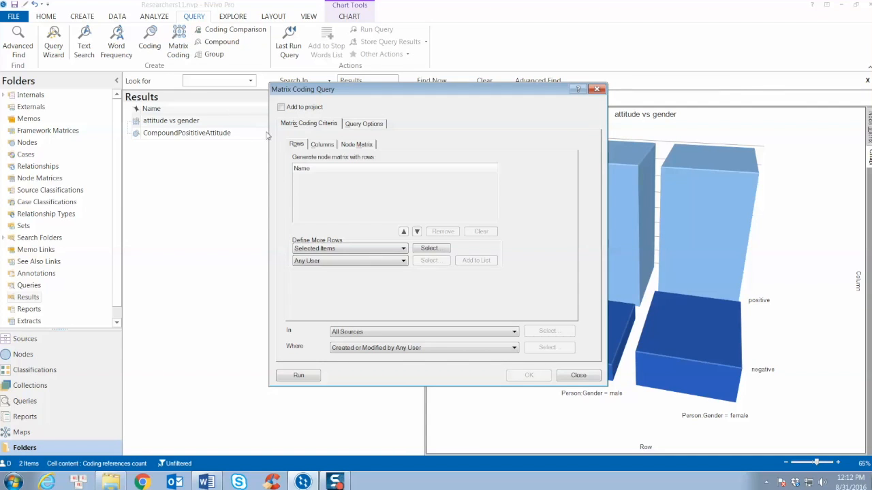
click(309, 169)
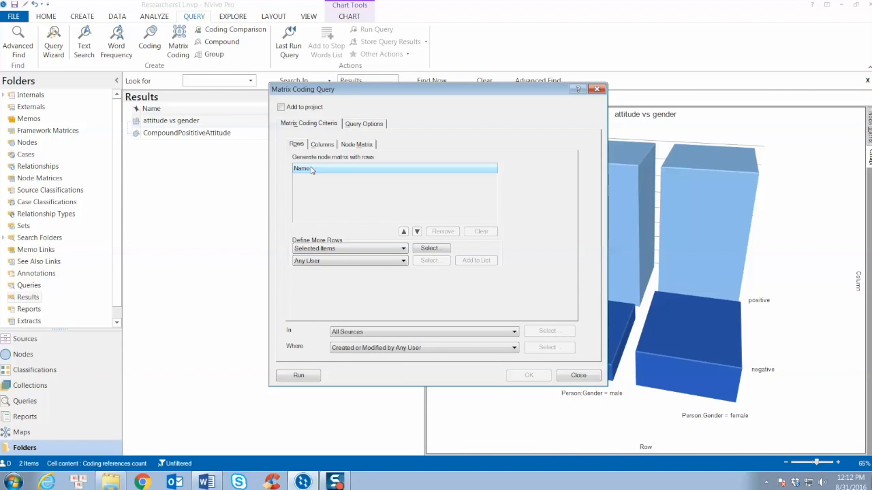
click(428, 248)
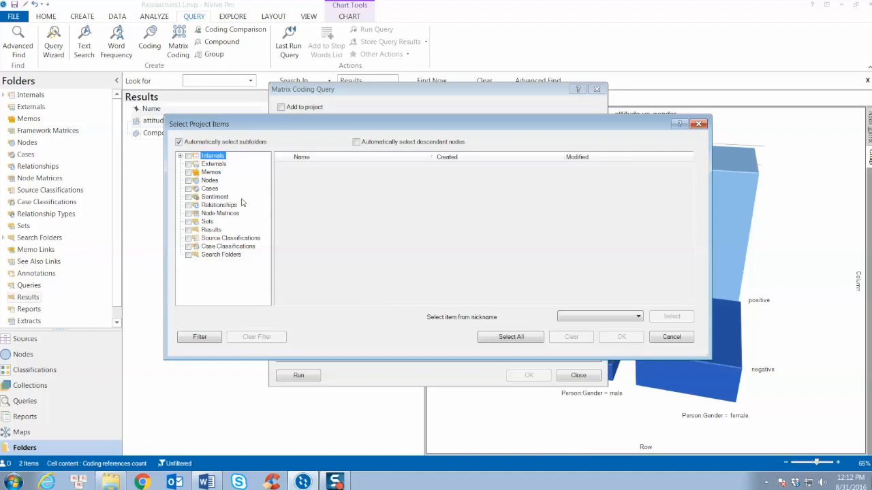
click(210, 181)
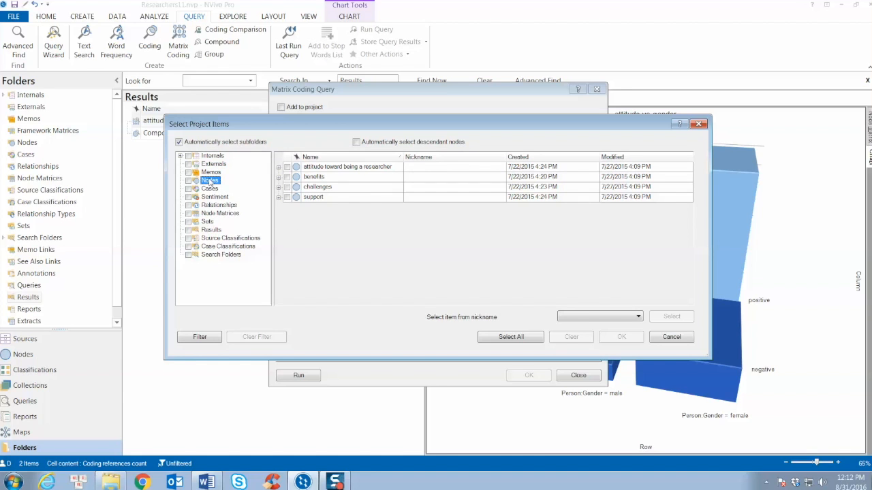
click(279, 187)
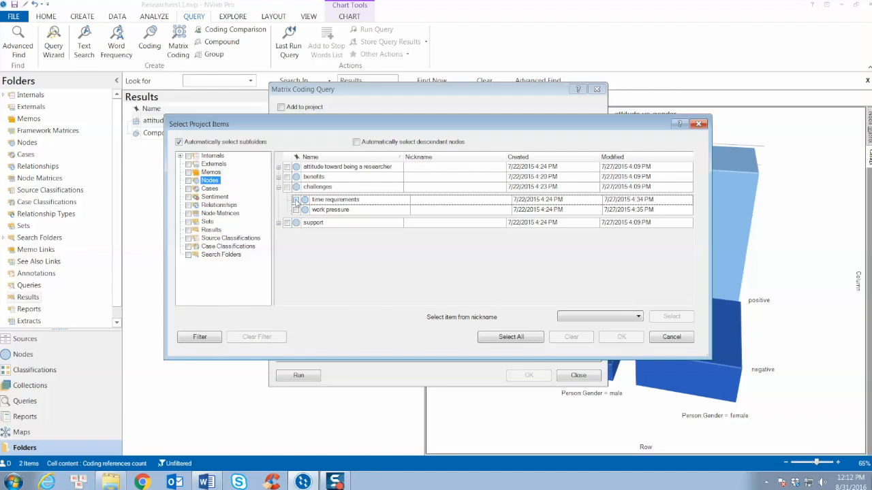
click(296, 200)
click(296, 210)
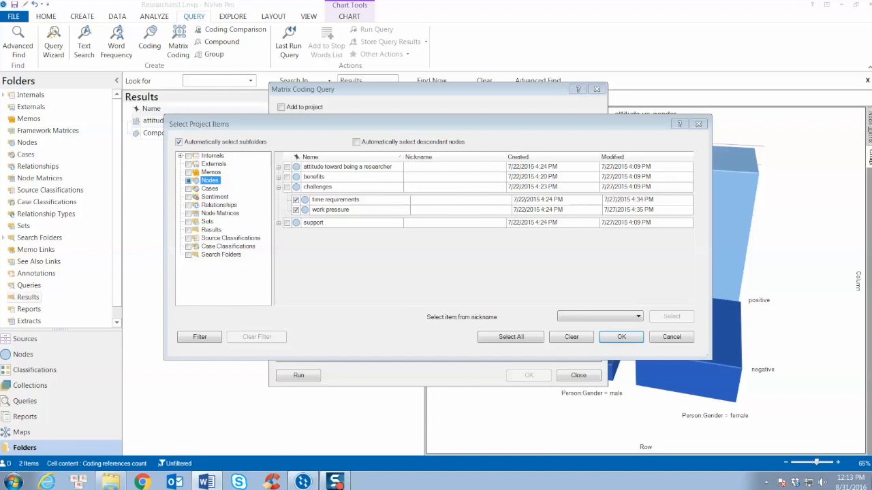
click(617, 338)
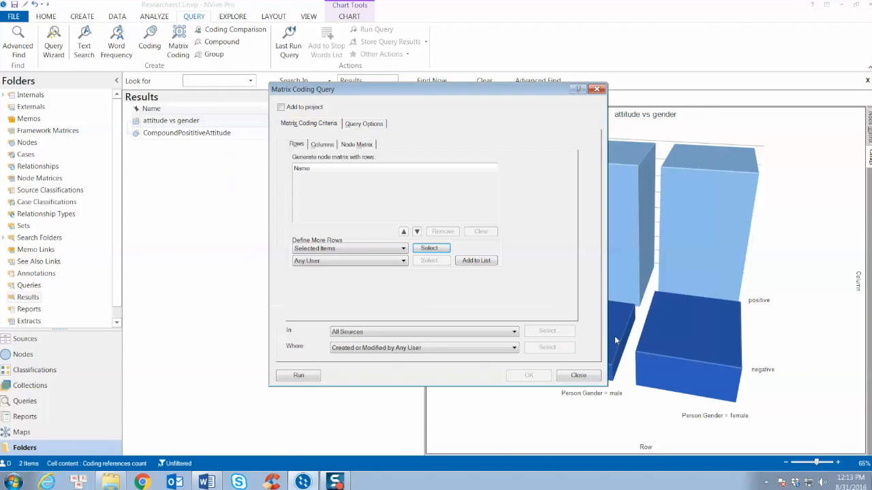
click(480, 262)
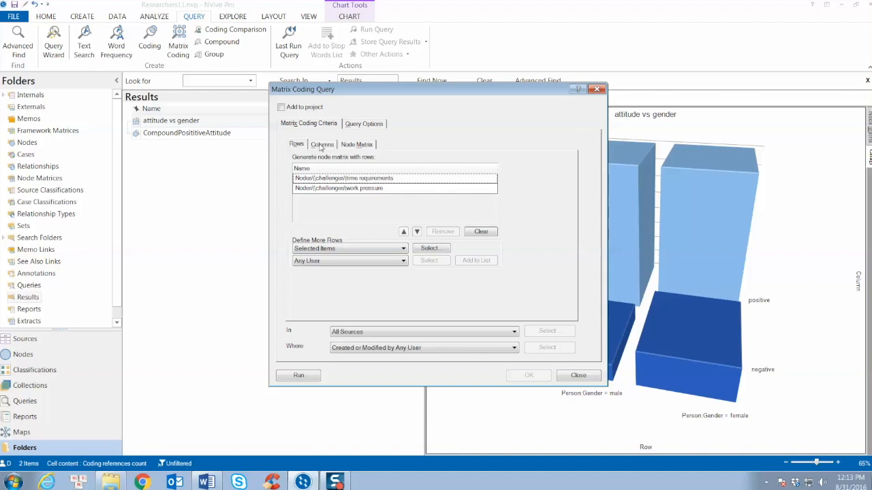
Add the Person Stage values beginner, early career, non-academic, established (prof) and experienced as matrix columns and run the query.
click(321, 148)
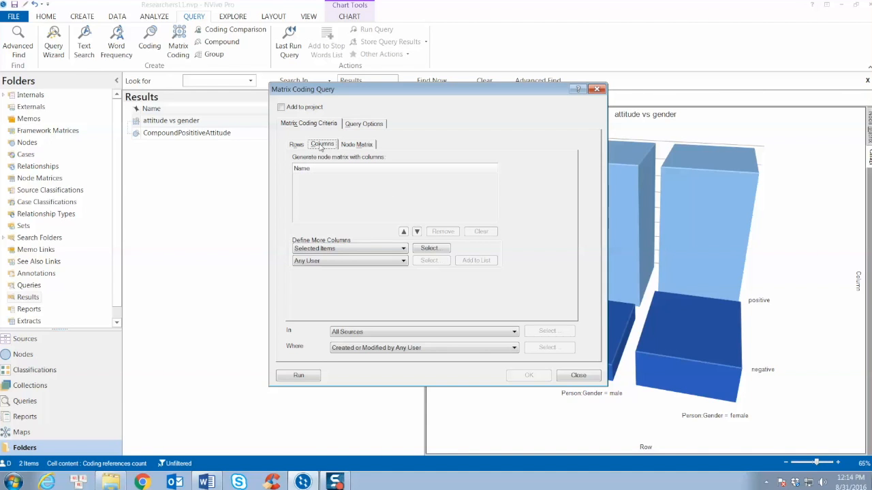
click(430, 249)
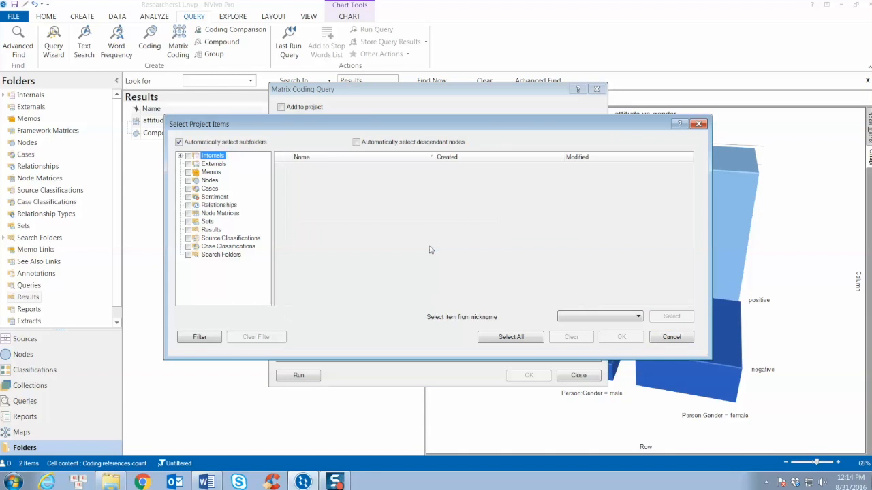
click(249, 247)
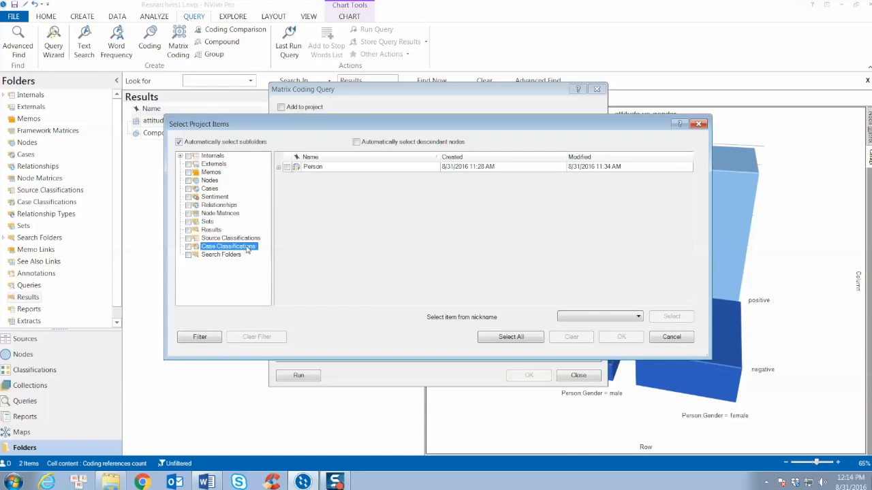
click(279, 168)
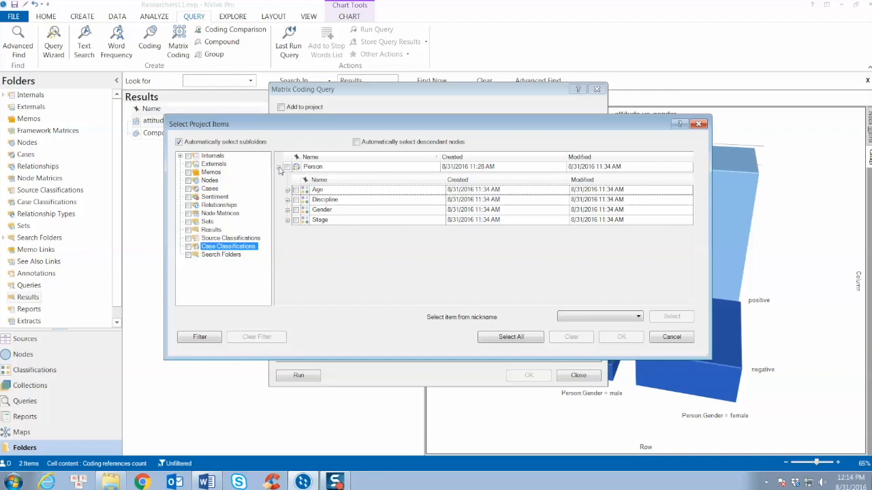
click(287, 221)
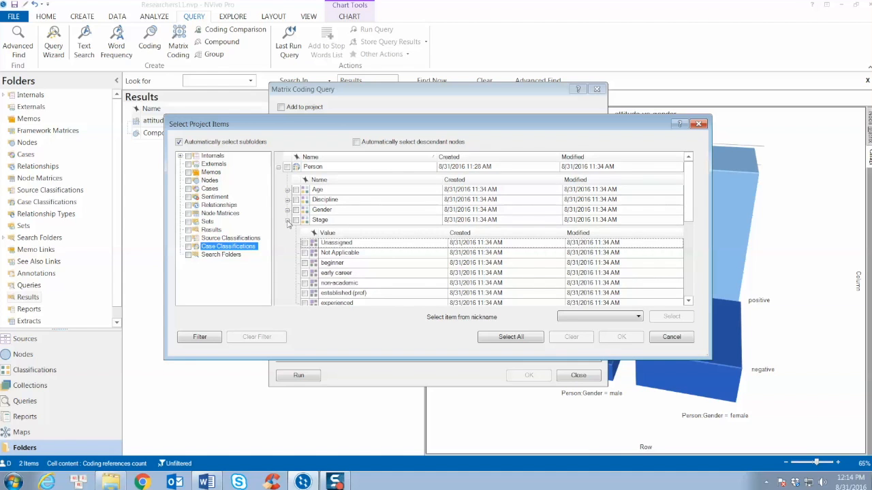
click(304, 263)
click(305, 272)
click(304, 282)
click(304, 293)
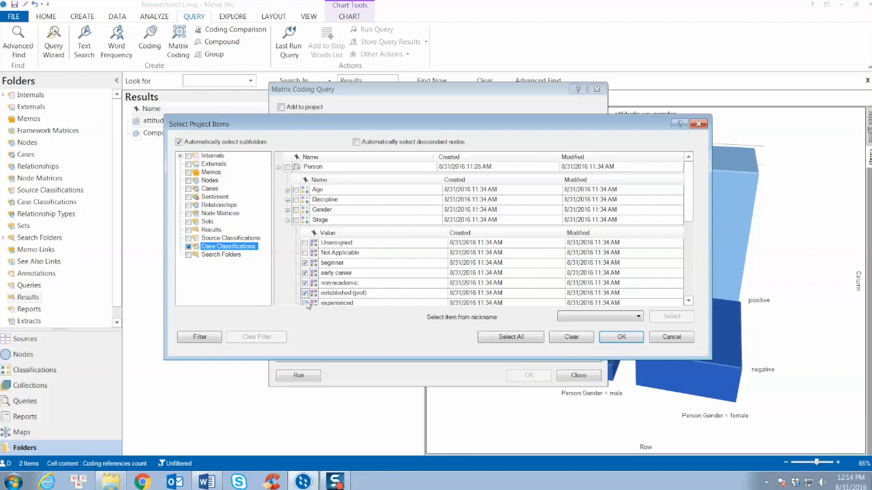
scroll(308, 305, down, 1)
click(305, 280)
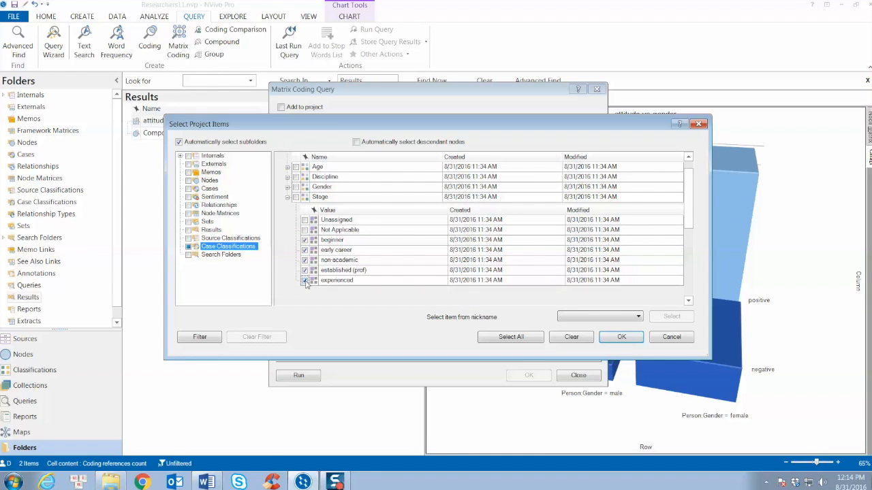
click(622, 337)
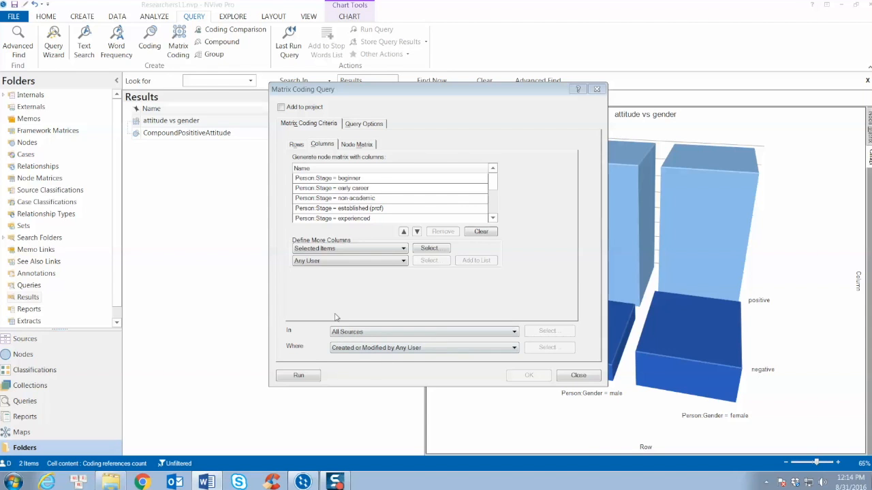
click(310, 378)
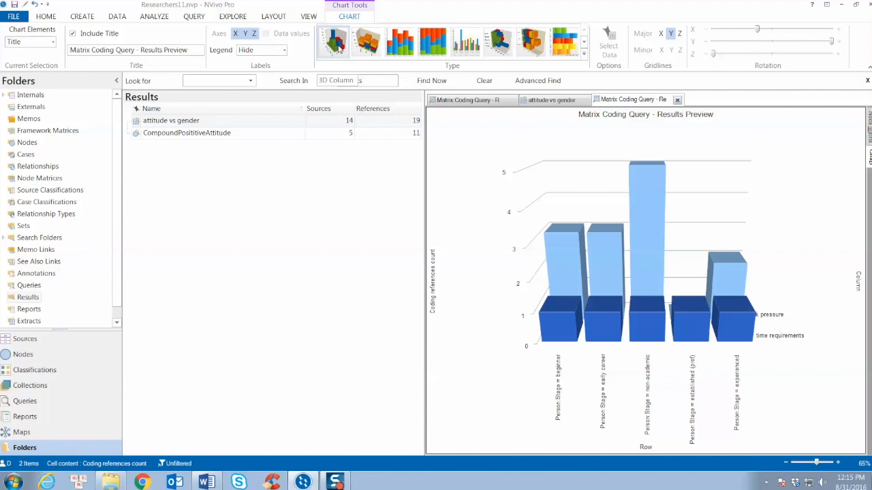
Rotate the 3D results chart to compare its bars by stage, and switch it to the 2D stacked column type.
drag(637, 159, 658, 170)
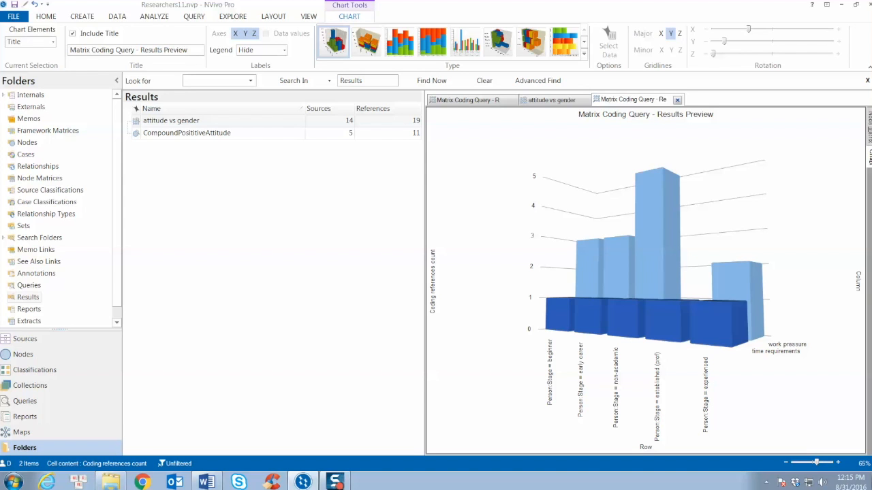
mouse_move(605, 207)
mouse_down()
mouse_move(584, 216)
mouse_move(590, 201)
mouse_move(609, 194)
mouse_up()
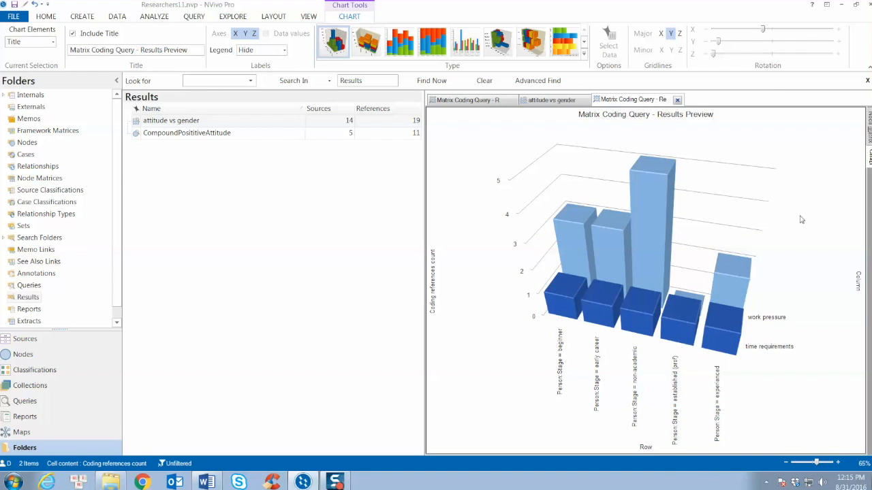
mouse_move(630, 234)
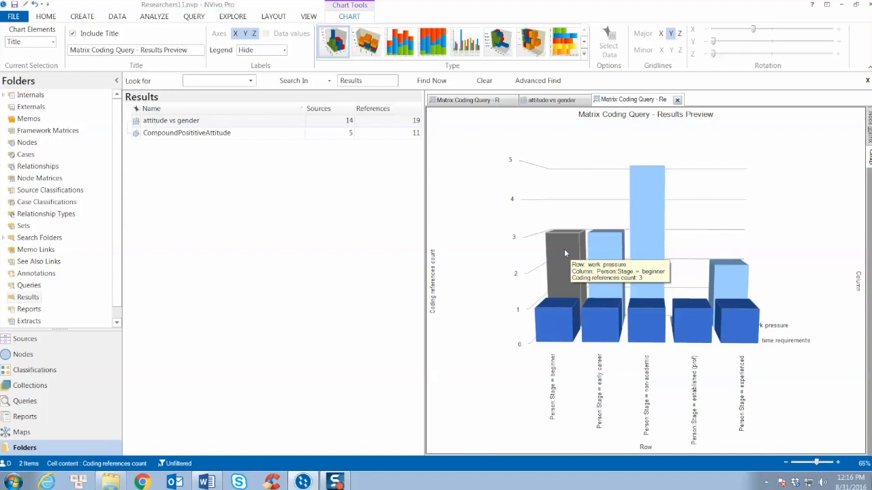
click(404, 52)
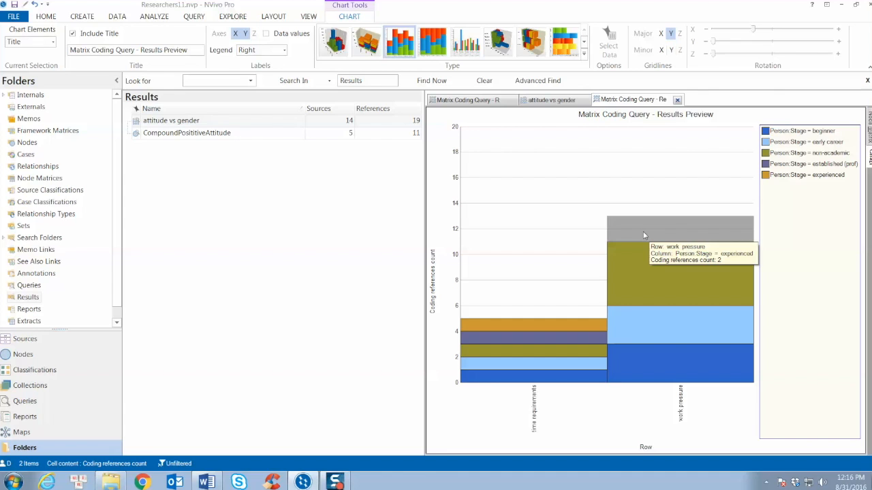
Return to the matrix table and store the query results as a new node matrix named "challenges vs stage".
click(193, 16)
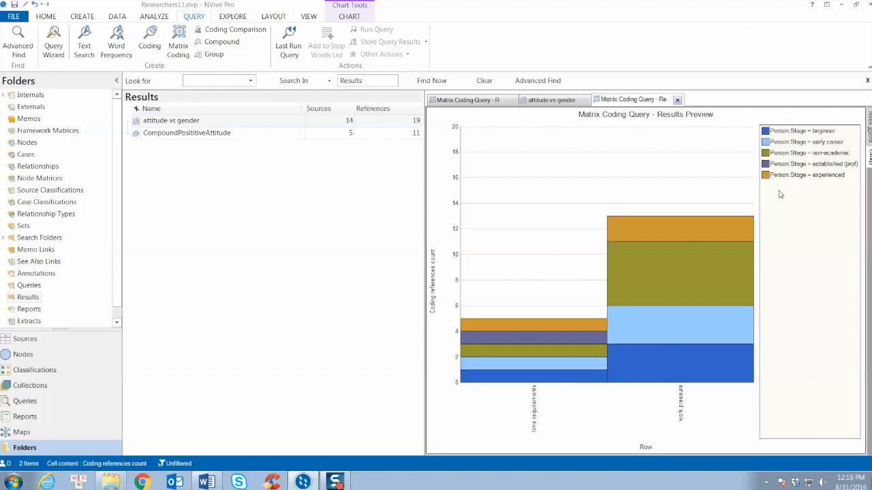
click(868, 133)
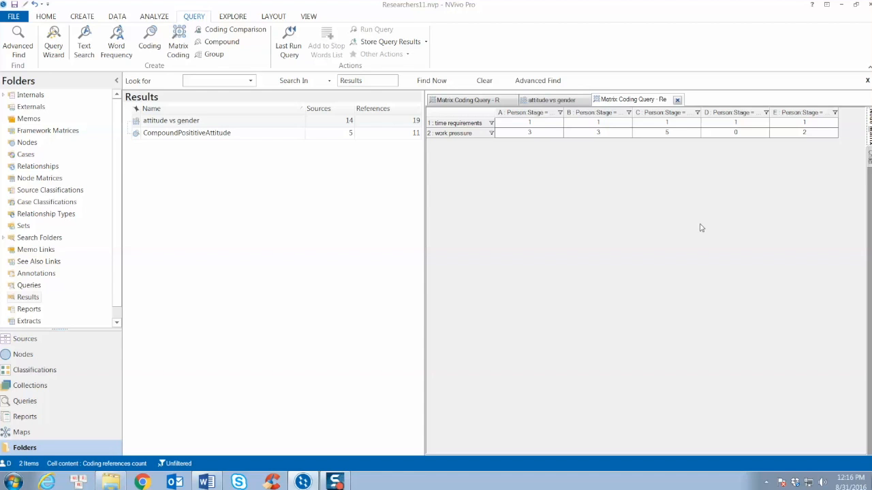
click(401, 42)
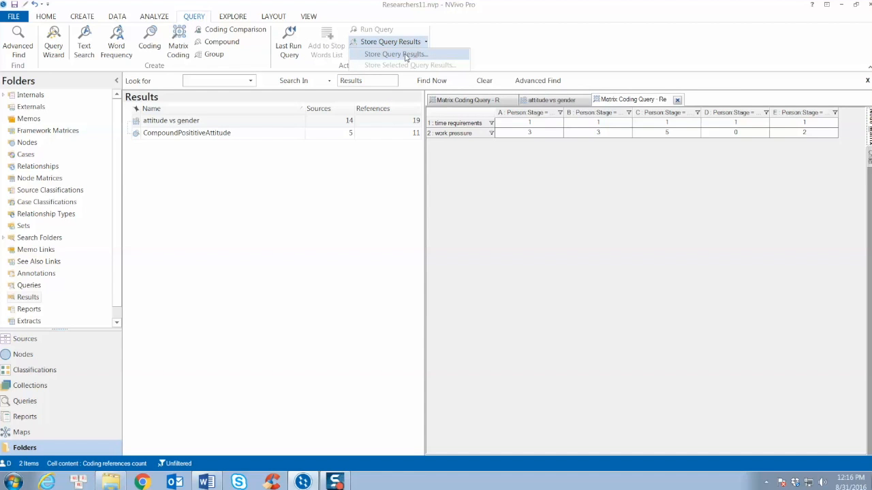
click(406, 55)
click(490, 225)
text(challenges vs stage)
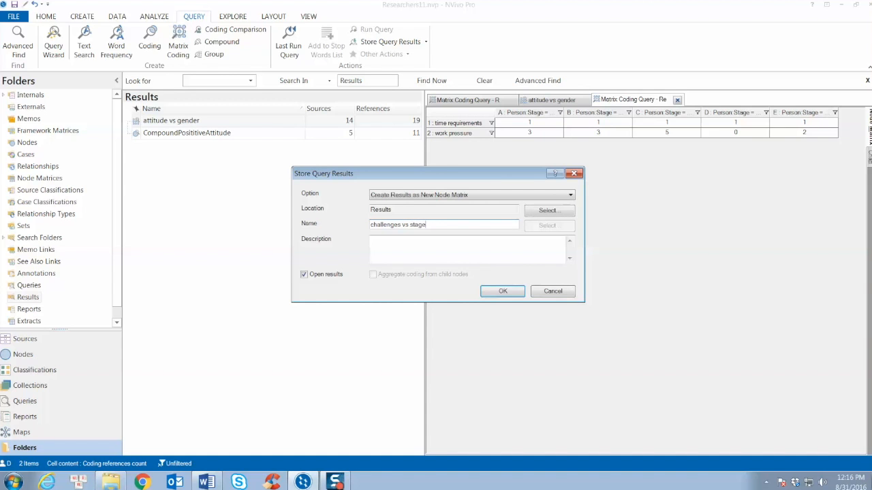
click(518, 293)
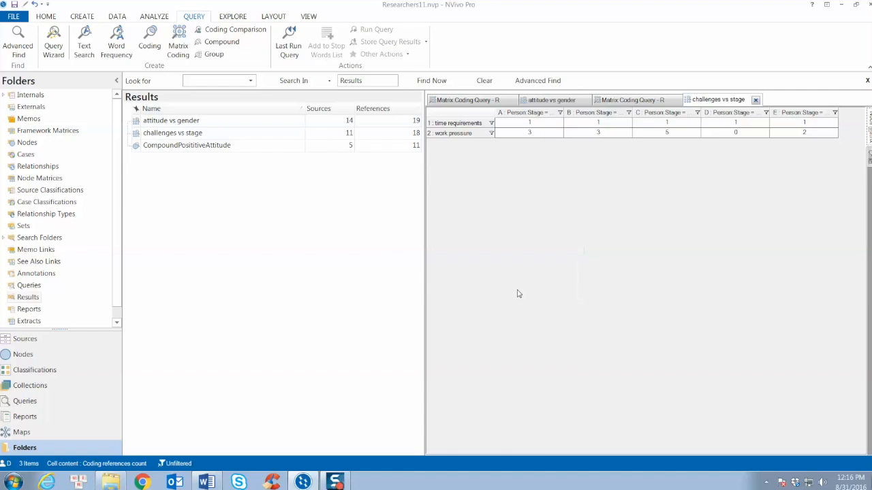